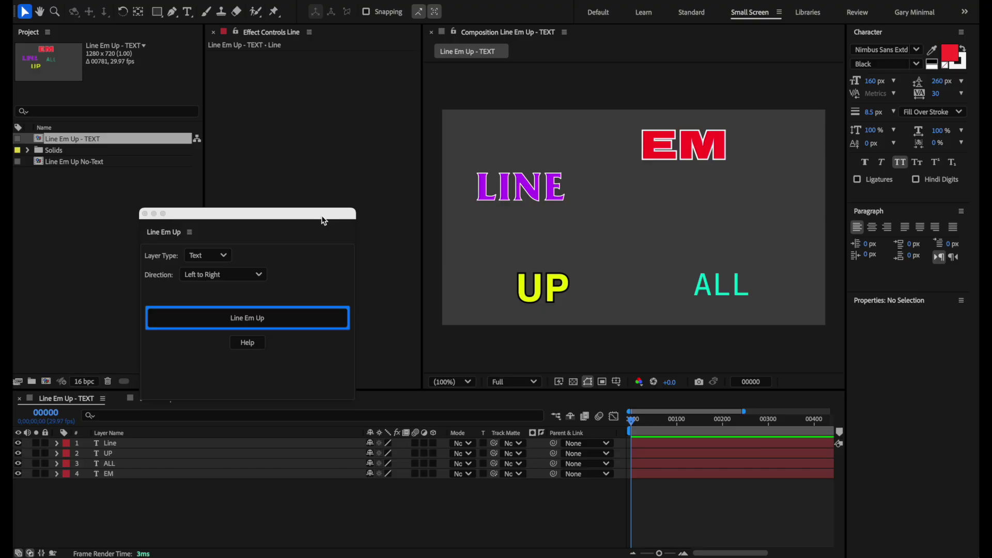
Dock the Line Em Up panel beside the Composition panel, keeping Text and Left to Right
drag(317, 217, 411, 279)
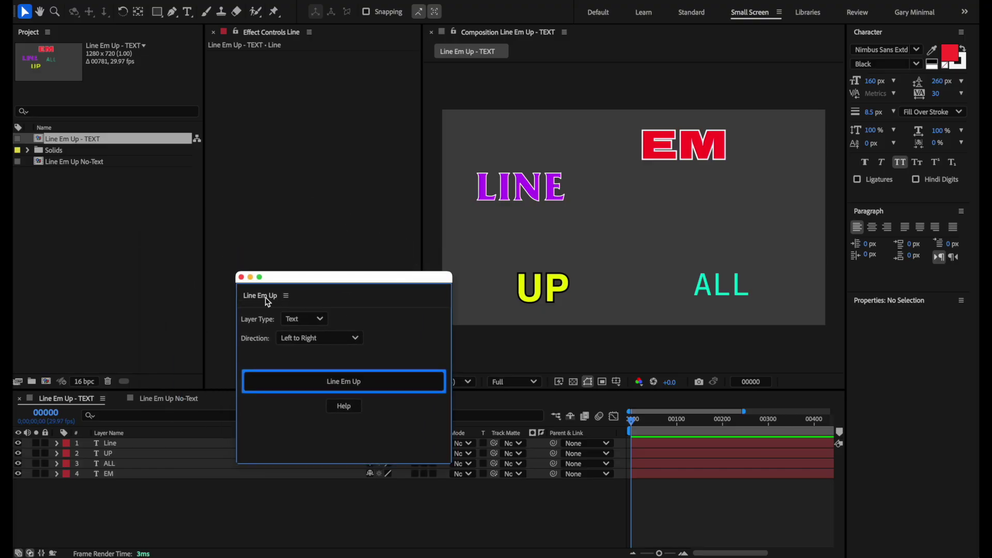
drag(267, 301, 252, 372)
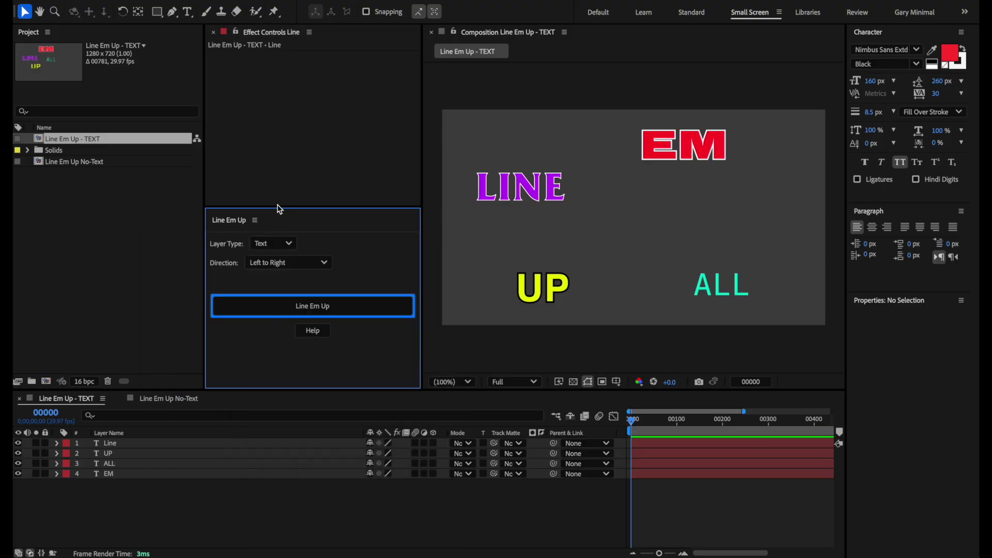
click(285, 244)
click(331, 245)
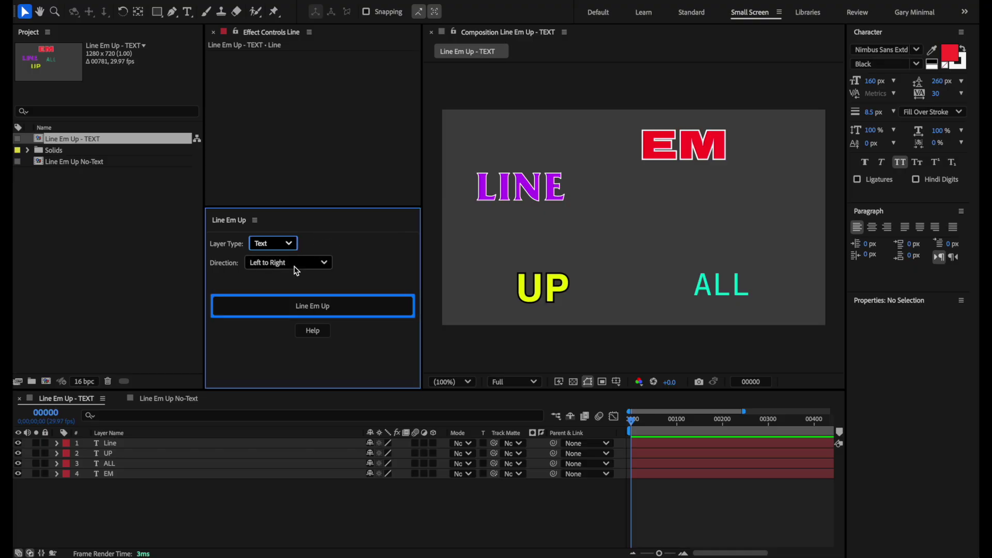
click(289, 262)
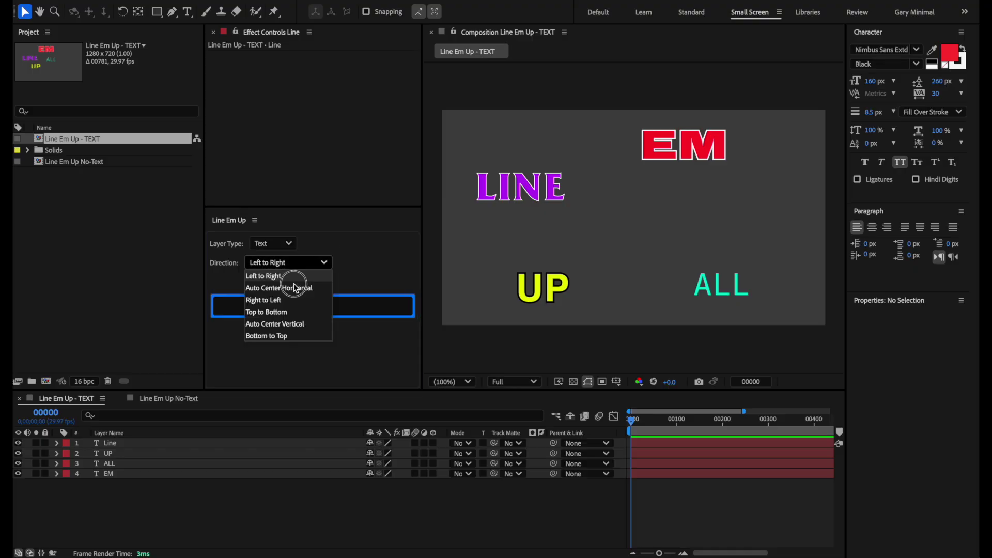
click(375, 262)
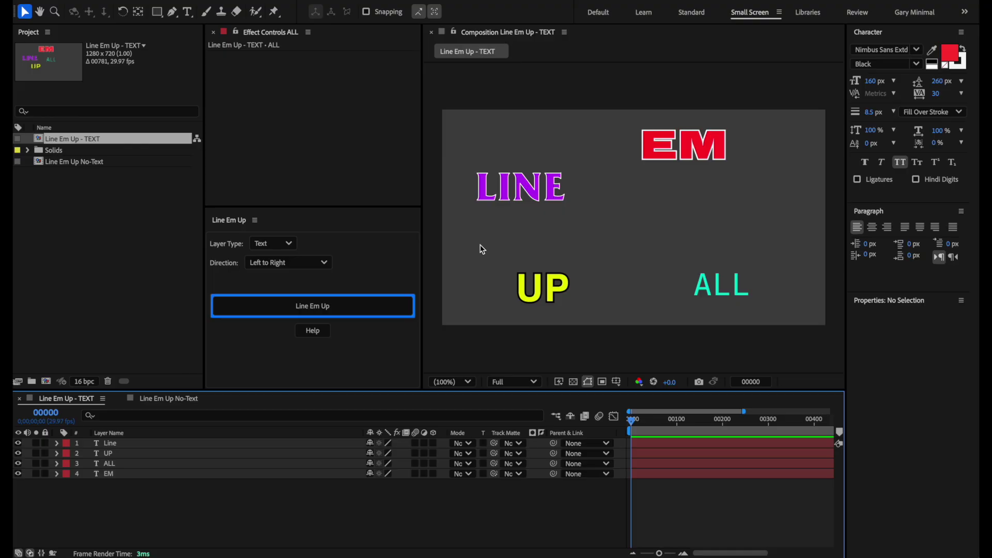
Confirm Line Em Up is set to Text layers and Left to Right direction
click(276, 242)
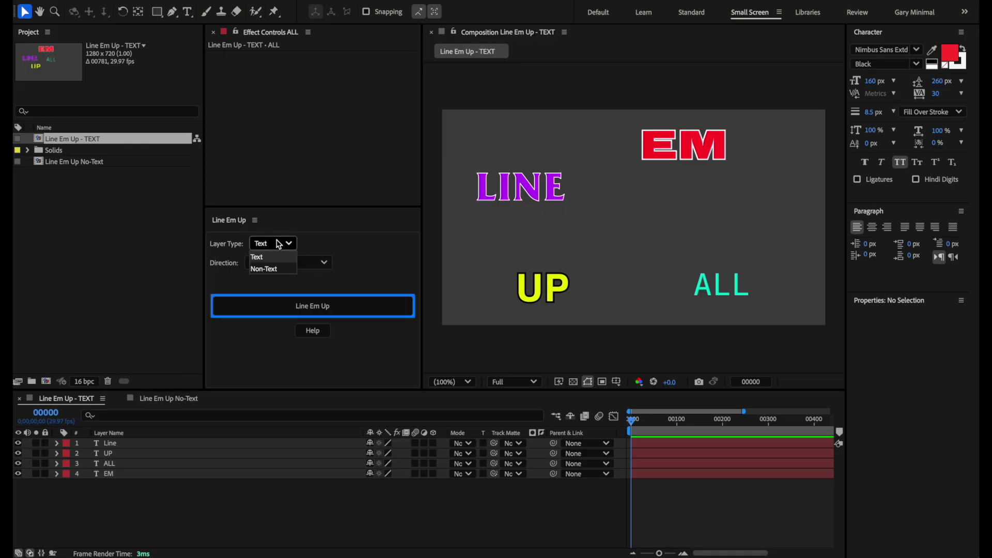
click(271, 258)
click(302, 262)
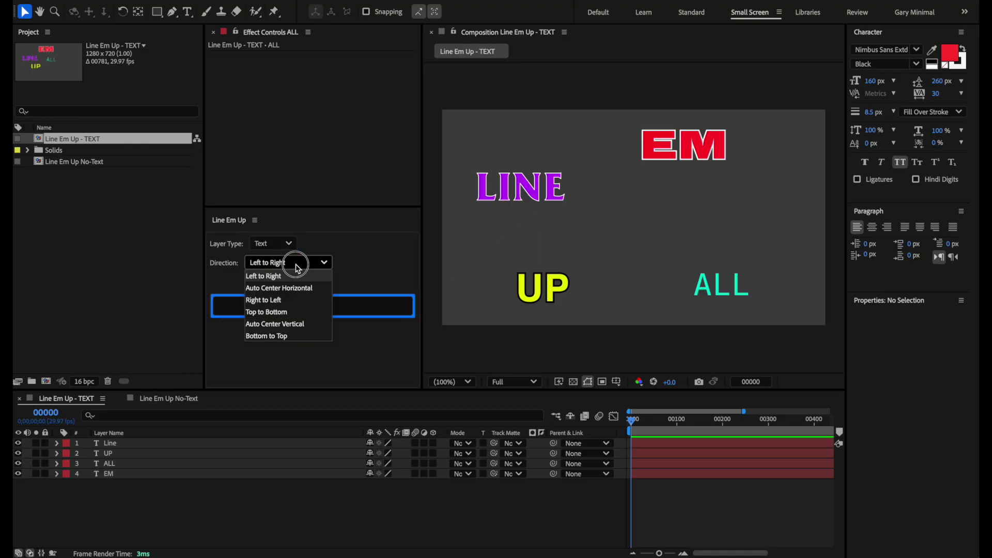
click(380, 259)
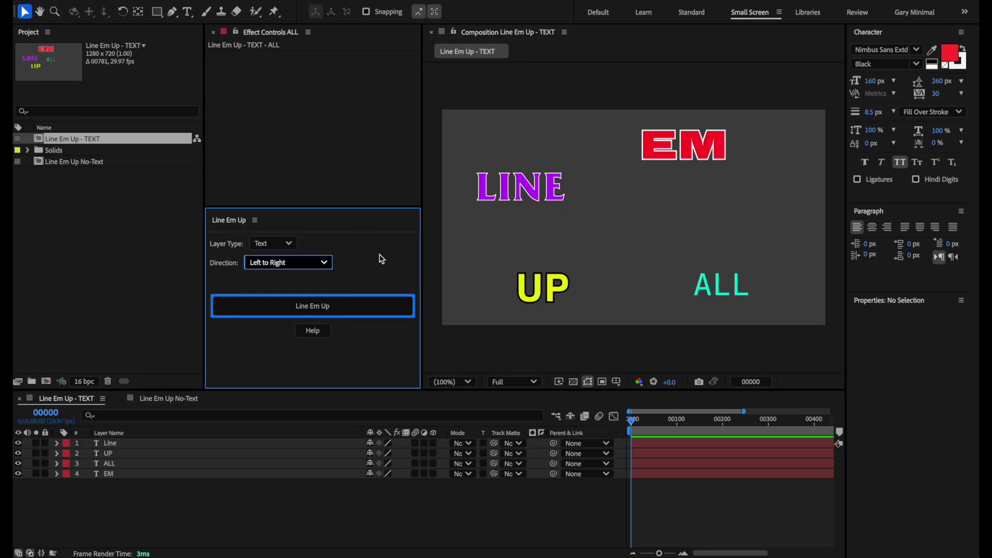
Select the LINE, EM, ALL and UP text layers and run Line Em Up
click(523, 192)
shift+click(675, 147)
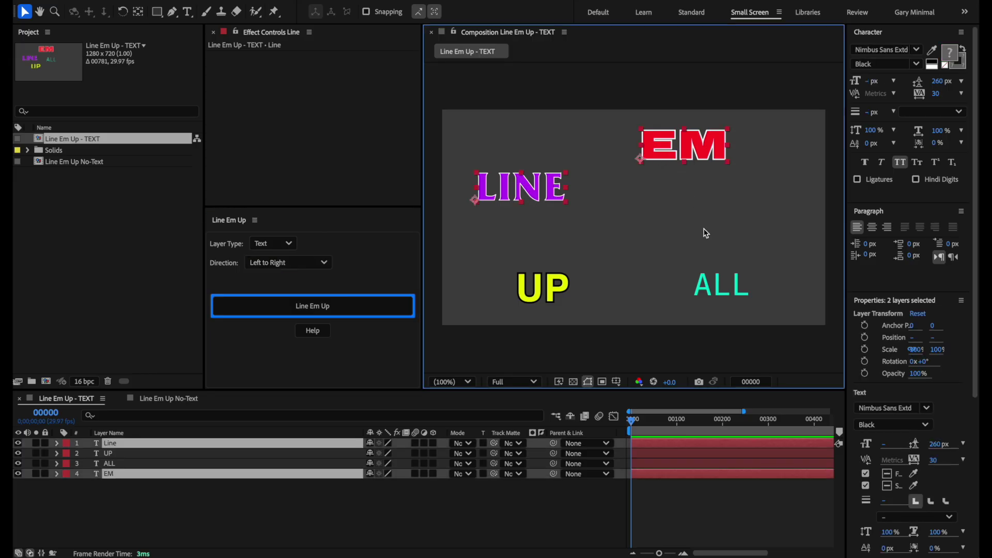
shift+click(706, 286)
shift+click(542, 295)
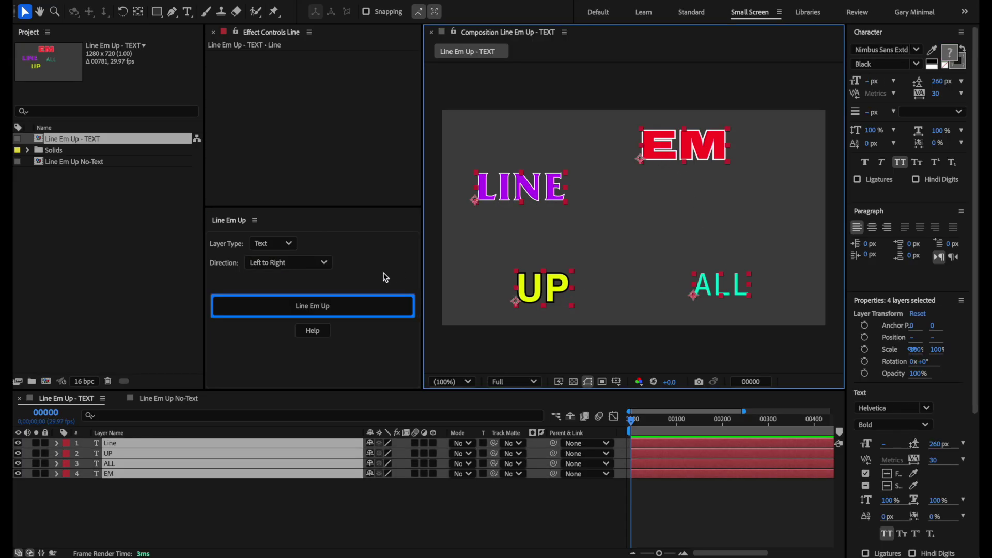
click(340, 308)
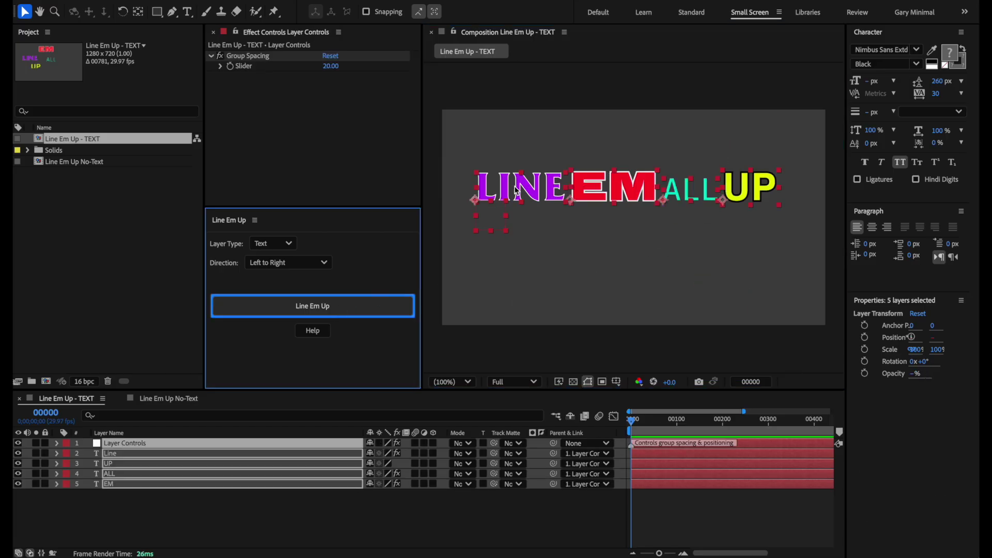
Select only the Layer Controls layer and set its Group Spacing to 25
click(149, 497)
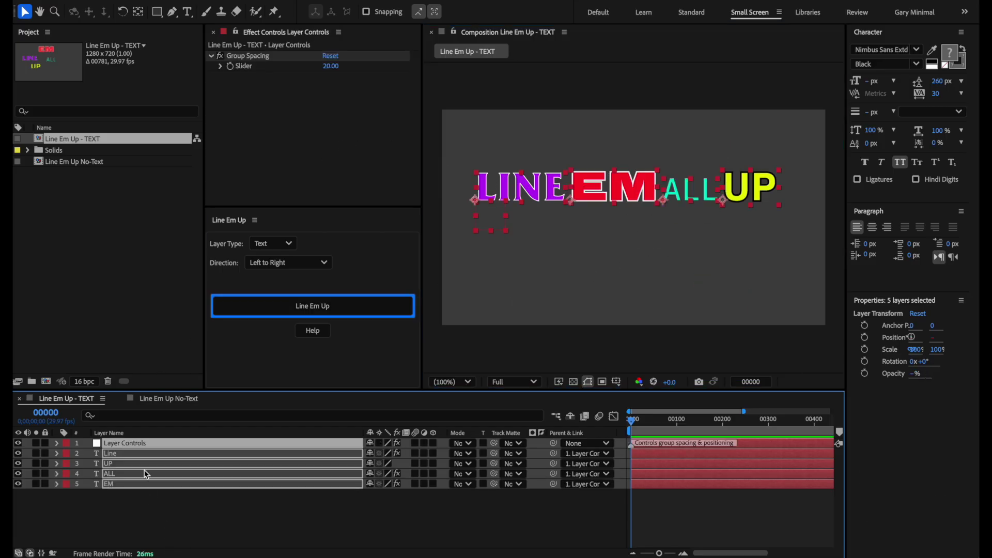
click(143, 509)
click(135, 444)
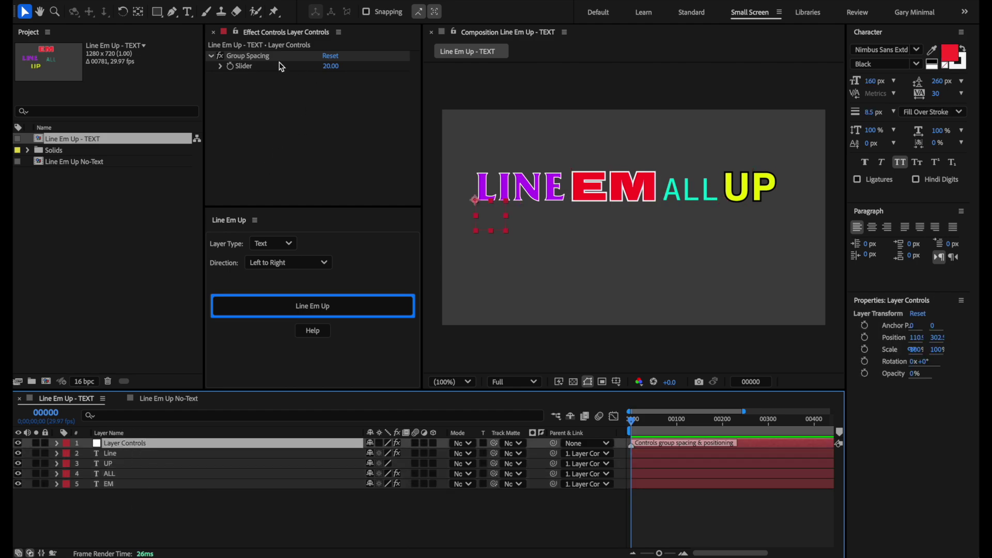
mouse_move(332, 66)
mouse_down()
mouse_move(353, 67)
mouse_move(324, 67)
mouse_up()
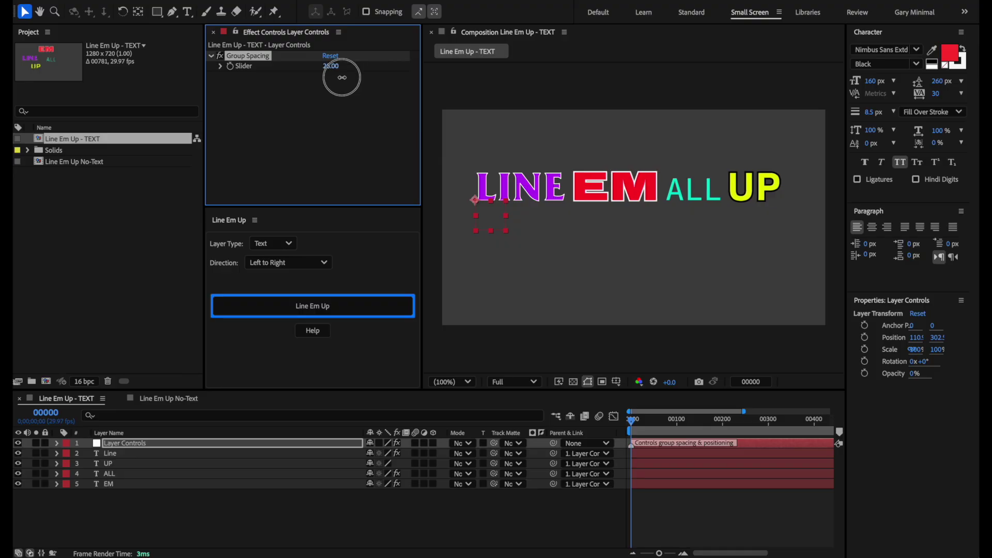
Set the ALL layer's Gap Adjust to -6, then deselect it
click(182, 508)
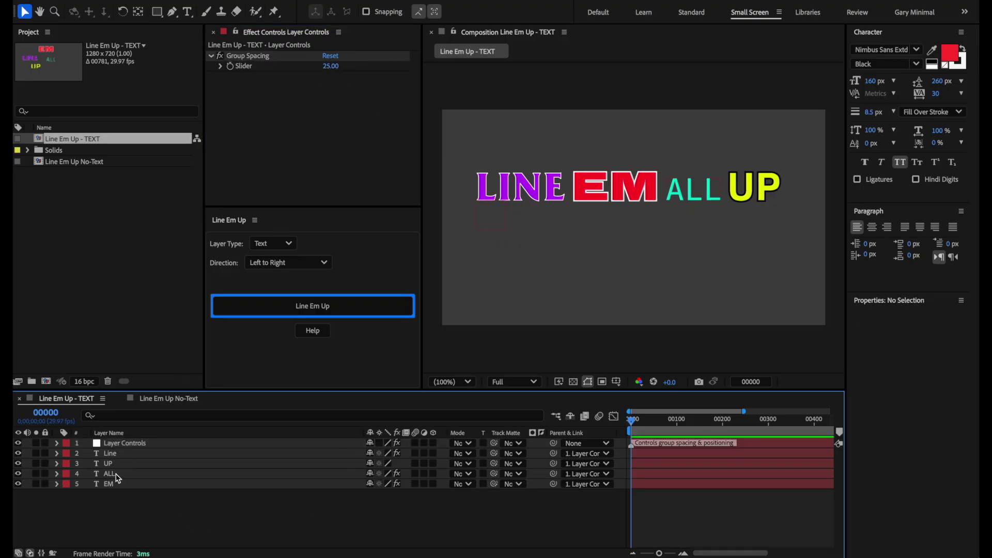
click(118, 473)
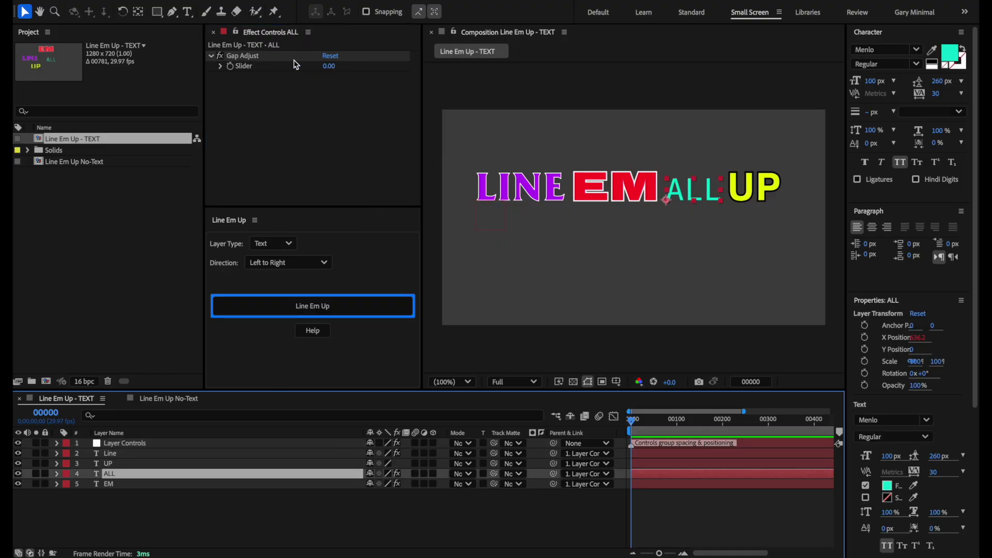
drag(331, 67, 347, 87)
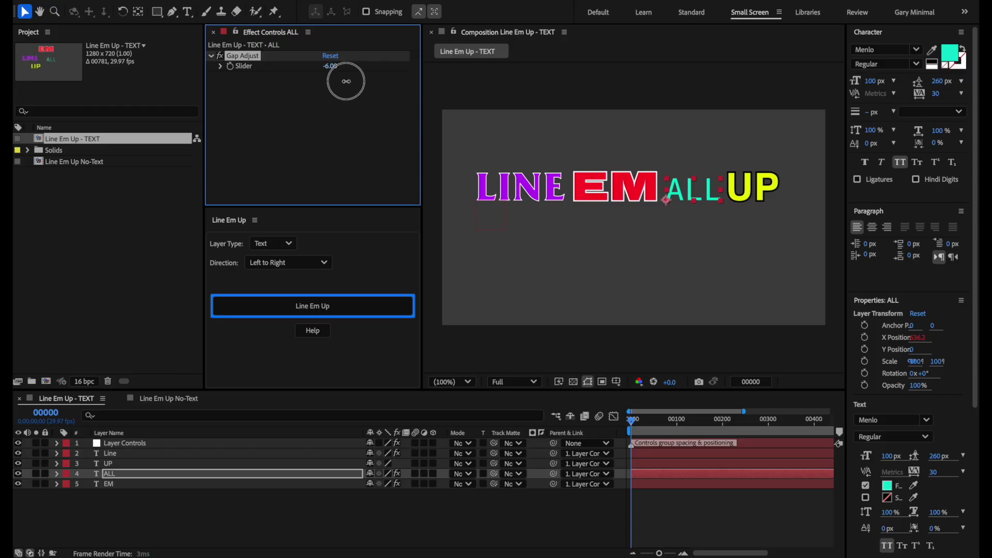
click(130, 527)
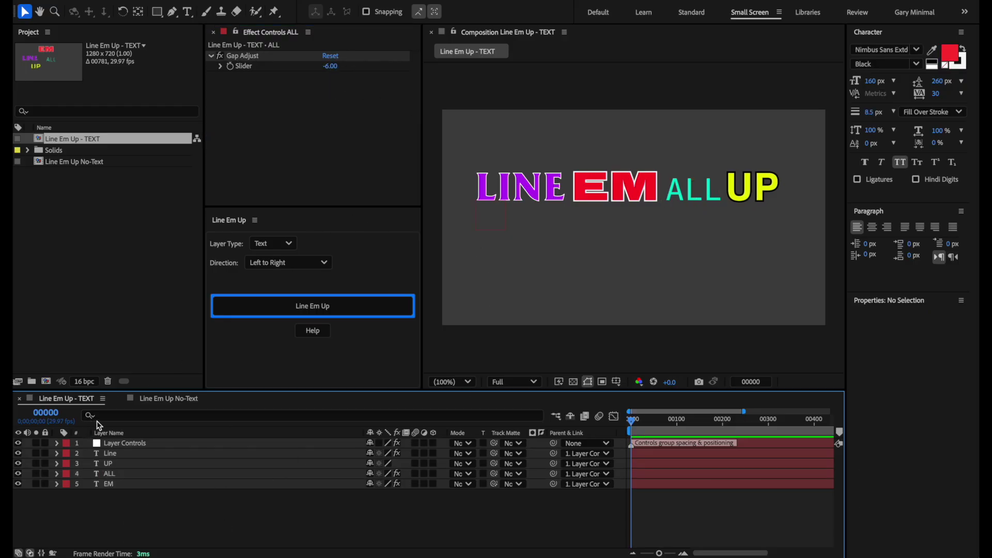
click(18, 464)
click(18, 484)
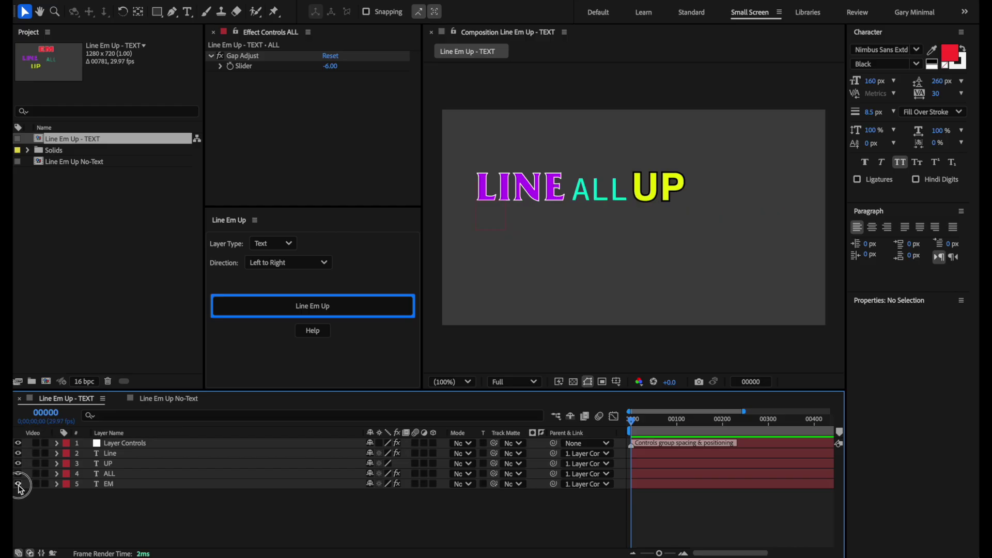
click(18, 485)
click(17, 474)
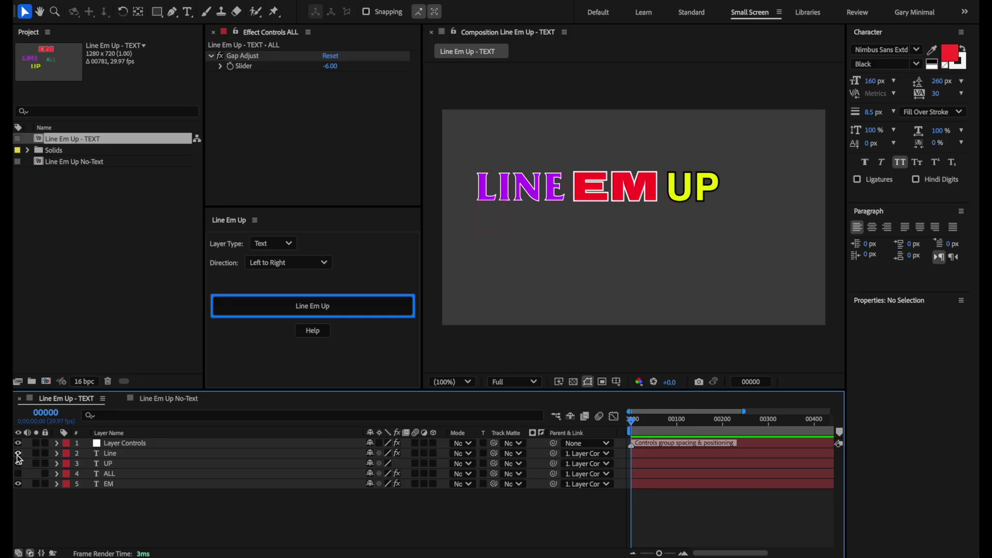
click(18, 454)
key(ctrl+z)
key(ctrl+z)
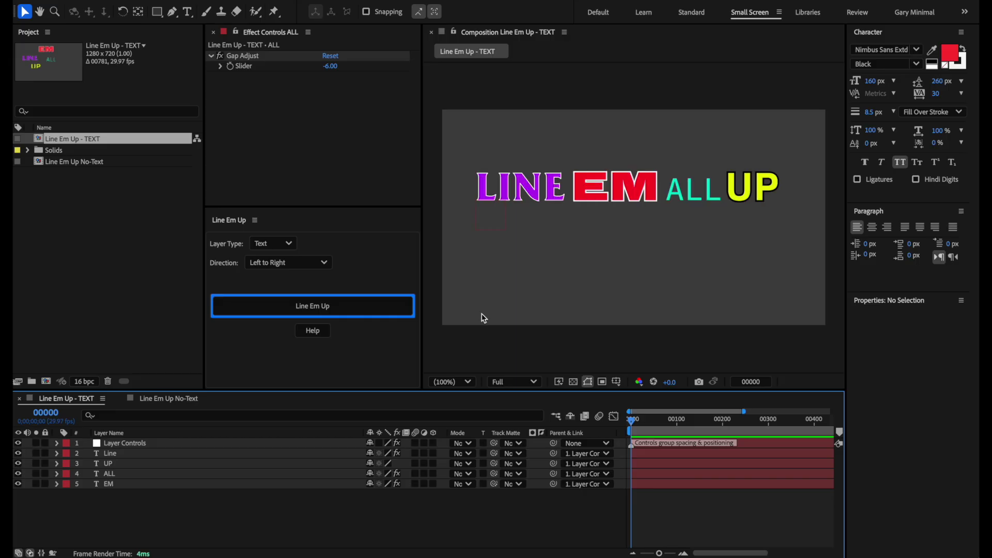
Move the Layer Controls row in the frame and shrink EM's font size
click(141, 445)
mouse_move(489, 230)
mouse_down()
mouse_move(531, 316)
mouse_move(483, 216)
mouse_up()
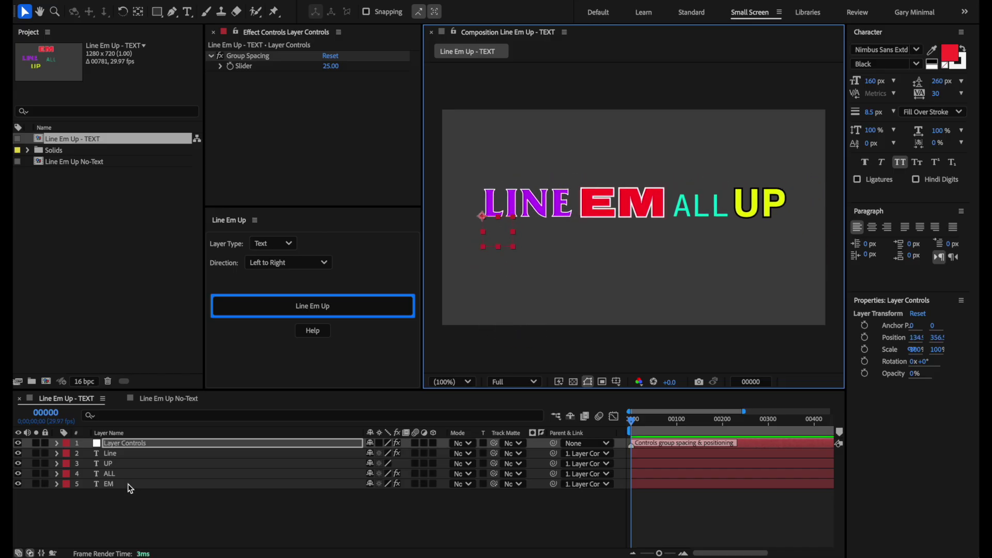
click(128, 486)
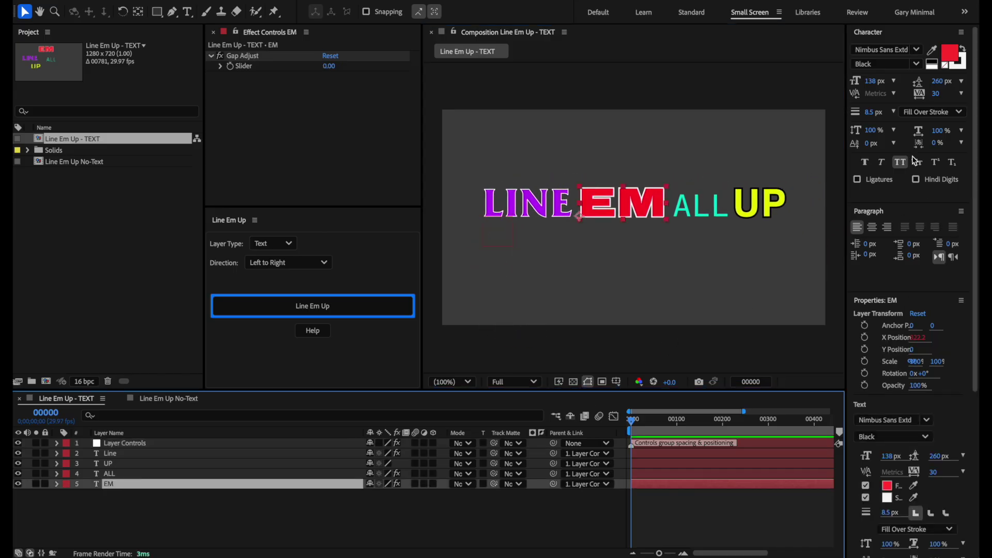
mouse_move(873, 85)
mouse_down()
mouse_move(840, 94)
mouse_move(881, 81)
mouse_up()
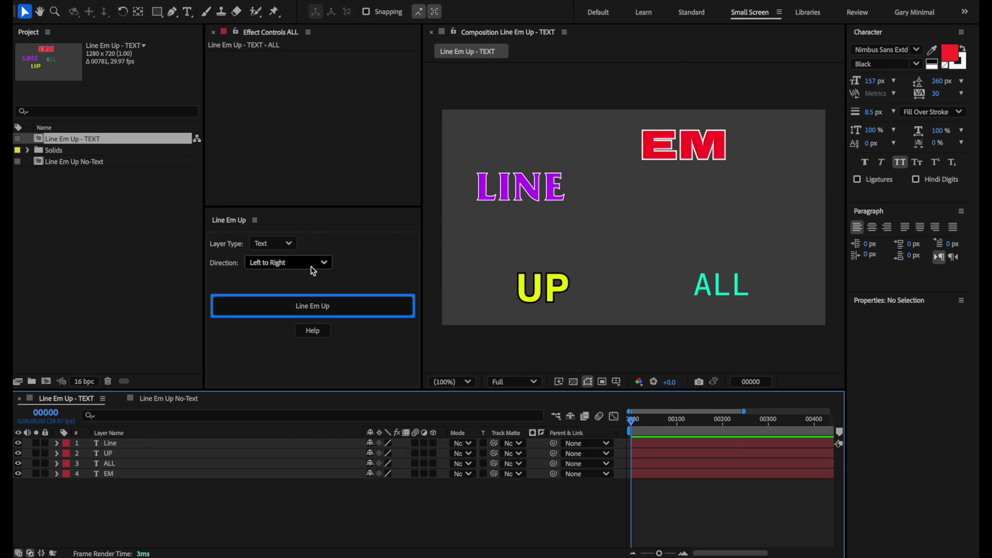
Switch Line Em Up direction to Auto Center Horizontal and start selecting LINE and EM
click(306, 262)
click(291, 289)
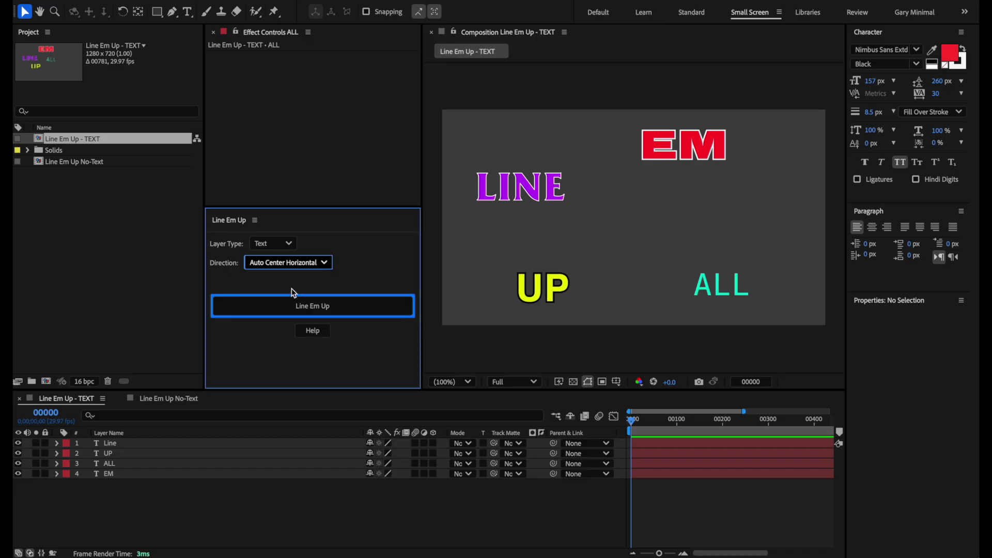
click(531, 192)
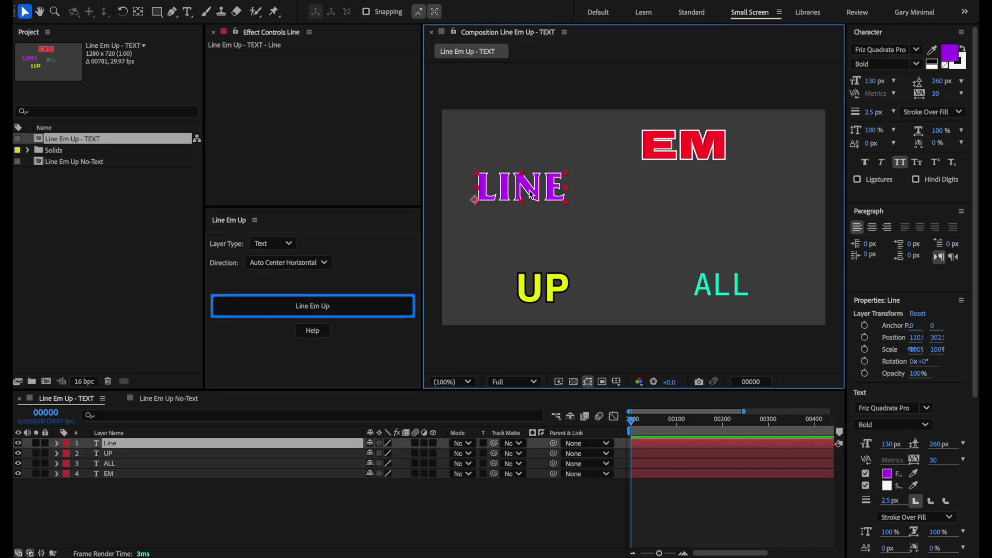
shift+click(699, 159)
Add ALL and UP to the selection, run Line Em Up, and raise Group Spacing to 39
shift+click(721, 293)
shift+click(529, 296)
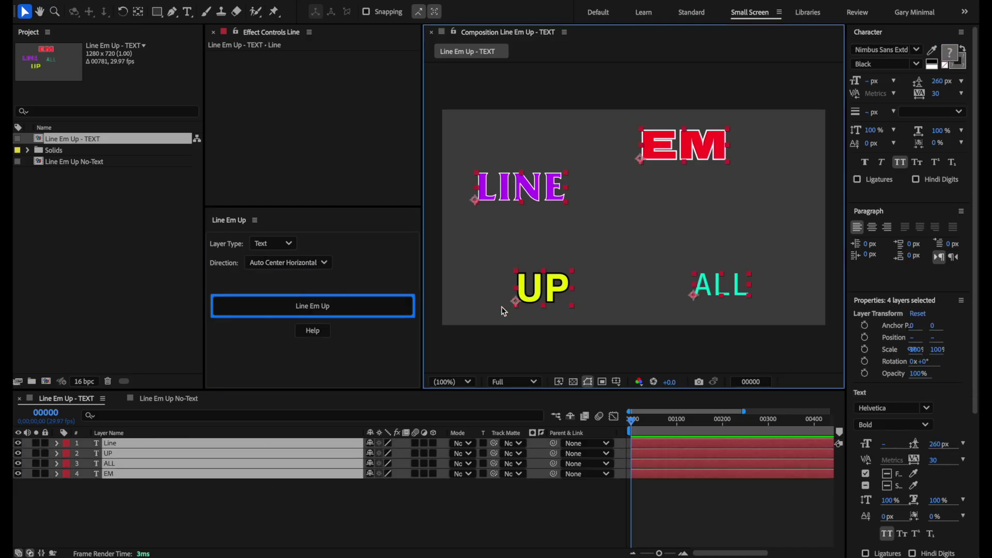
click(344, 309)
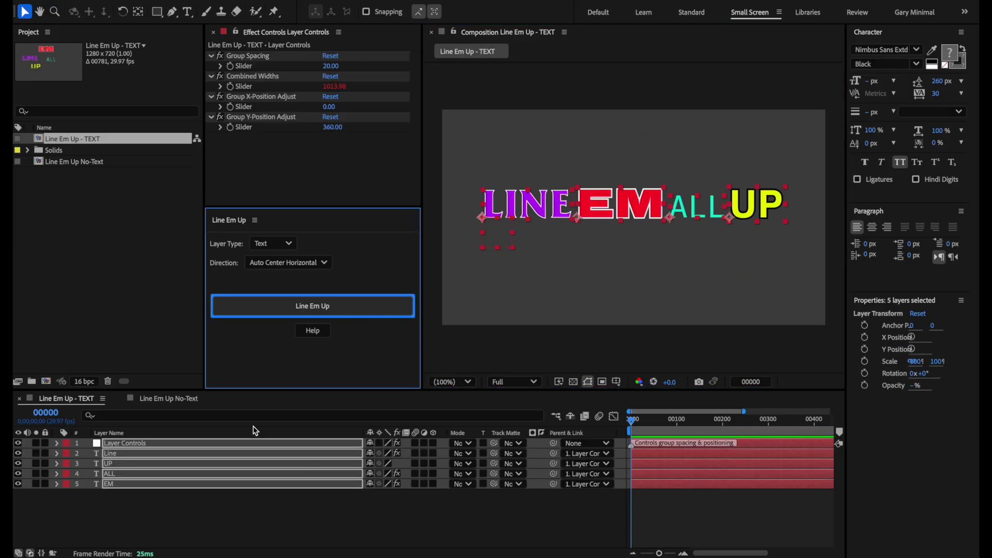
drag(331, 65, 338, 65)
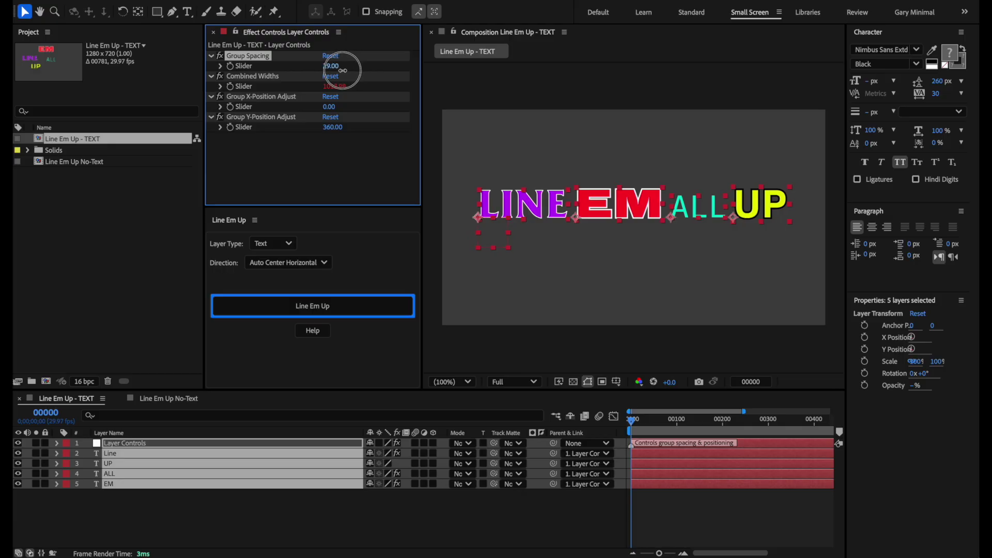
click(192, 512)
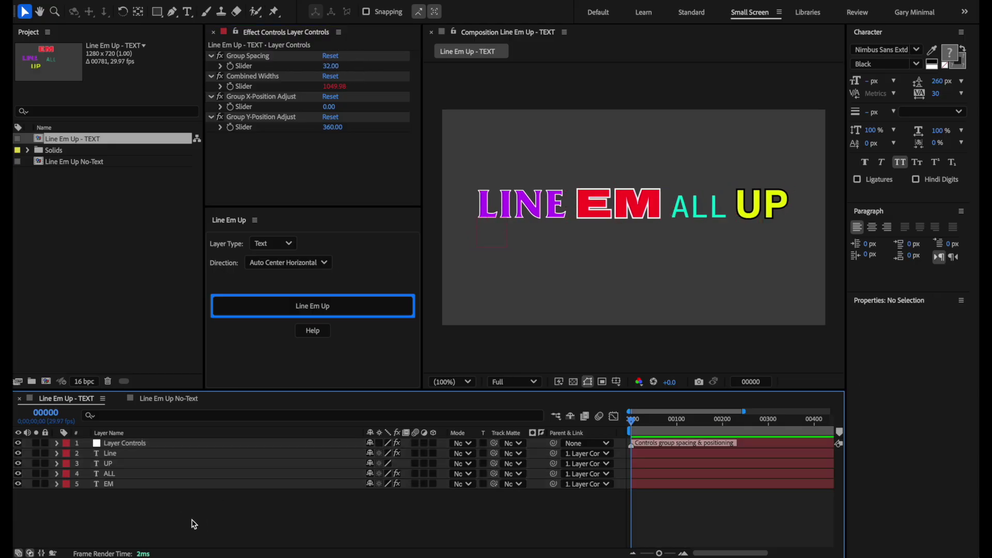
click(19, 485)
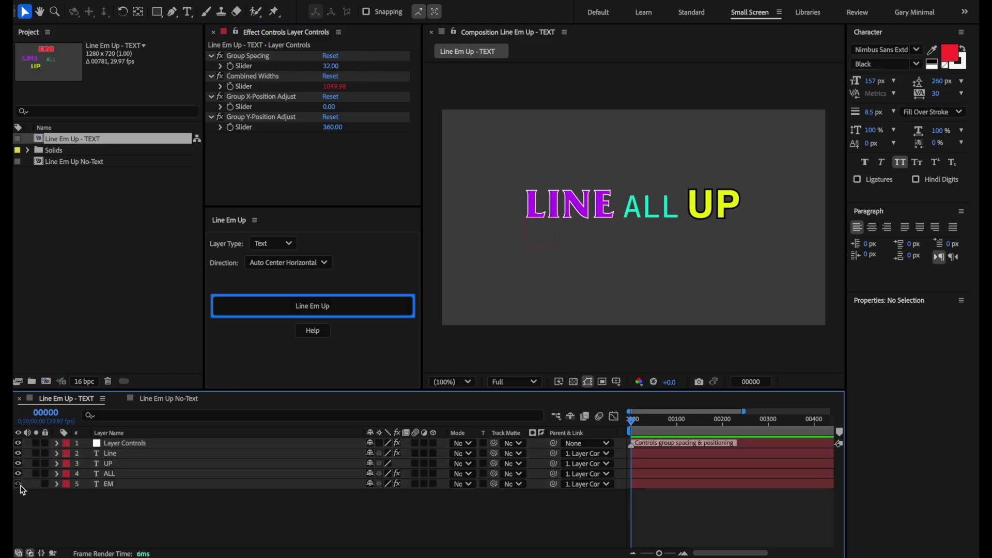
click(18, 483)
click(19, 464)
click(19, 484)
Adjust Group Y- and X-Position to set the row lower and left, then select EM
click(335, 145)
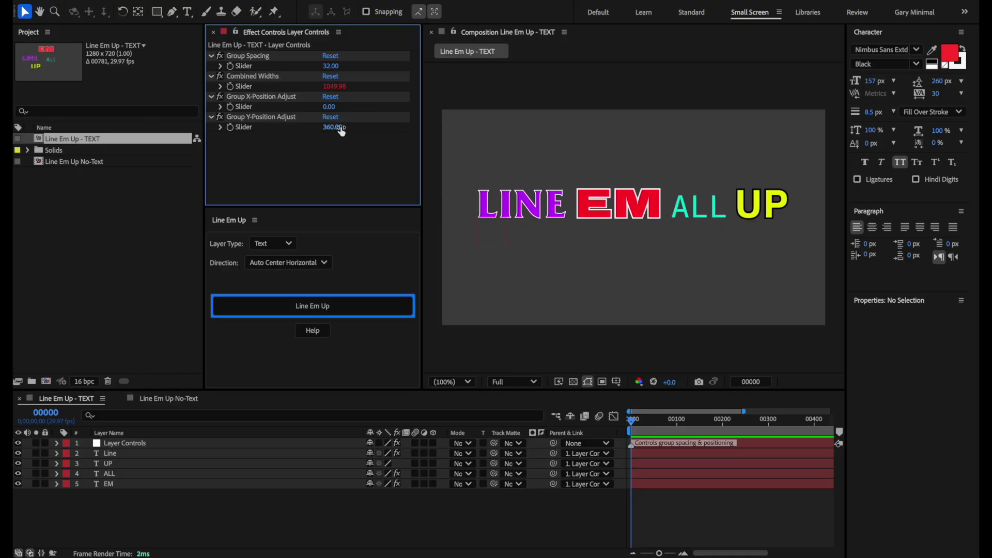
drag(334, 128, 515, 151)
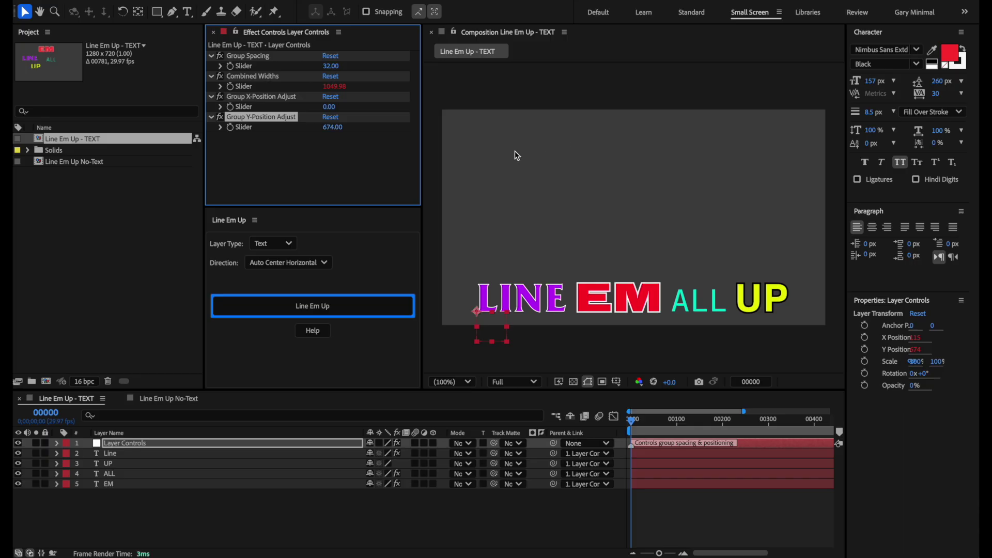
mouse_move(330, 106)
mouse_down()
mouse_move(381, 113)
mouse_move(177, 148)
mouse_up()
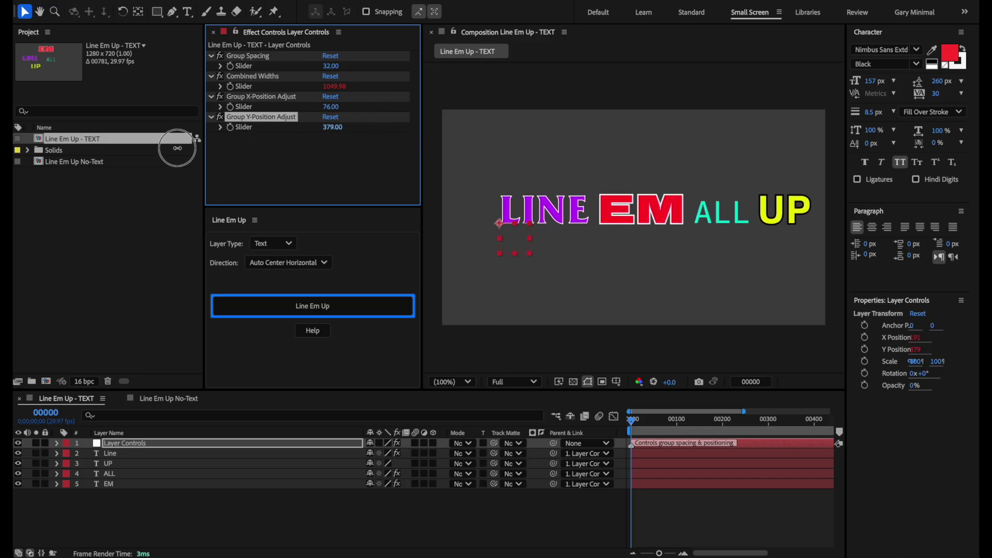
drag(332, 106, 289, 118)
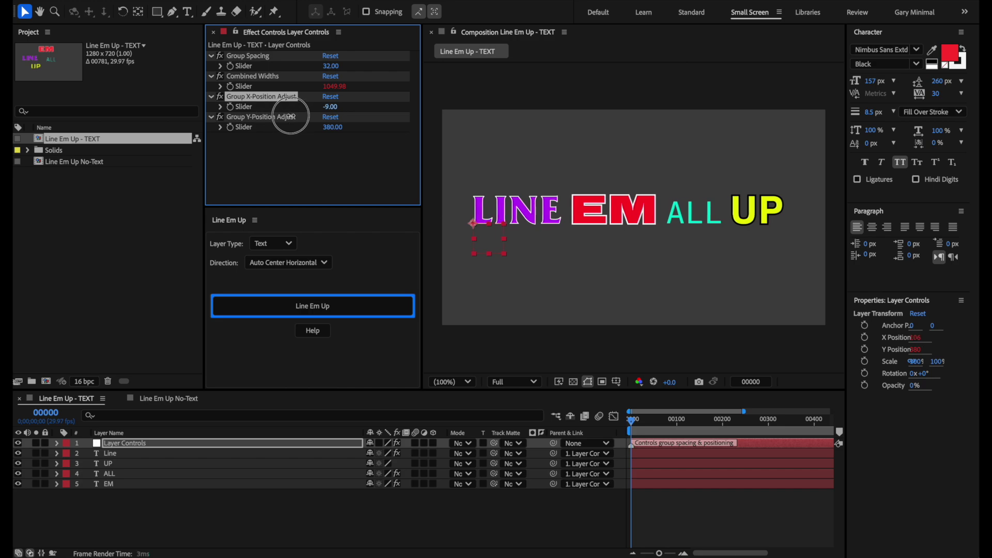
click(103, 498)
click(120, 486)
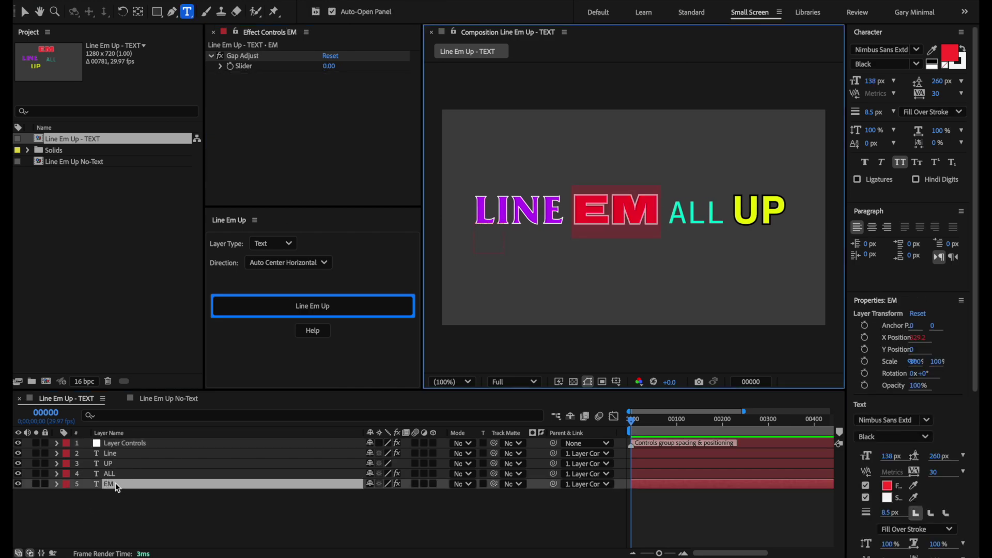
text(them)
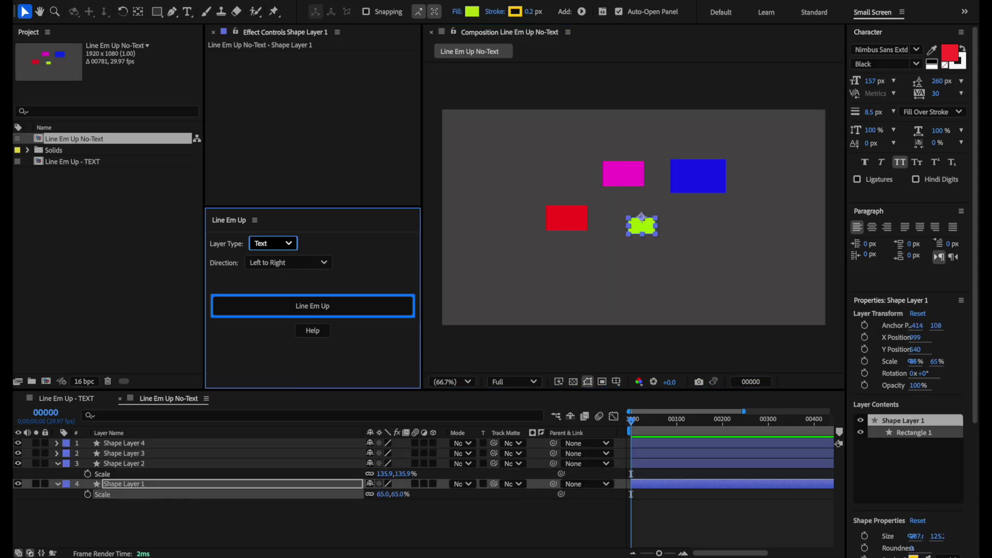
Deselect the green rectangle; choose Non-Text layers, Auto Center Horizontal and Bottom alignment
click(176, 520)
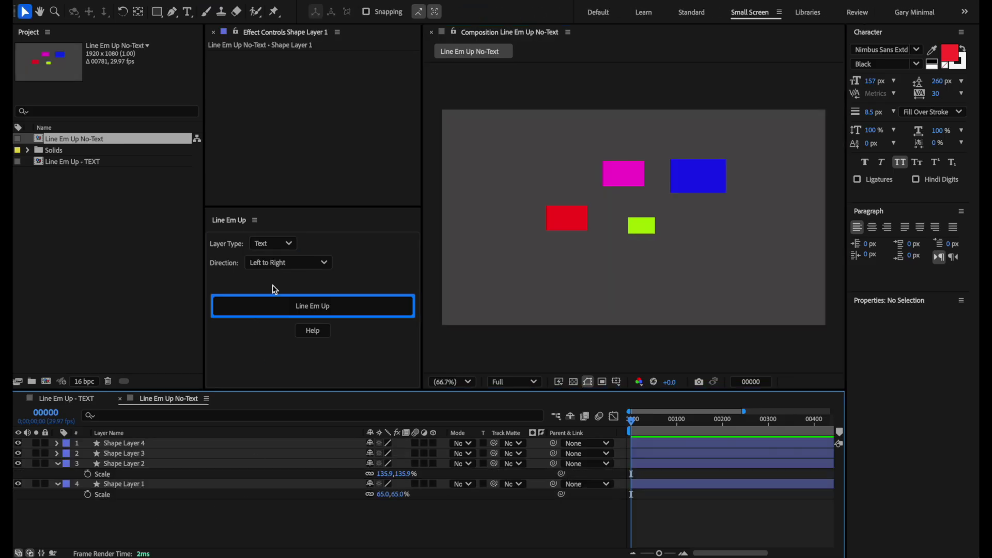
click(270, 243)
click(275, 264)
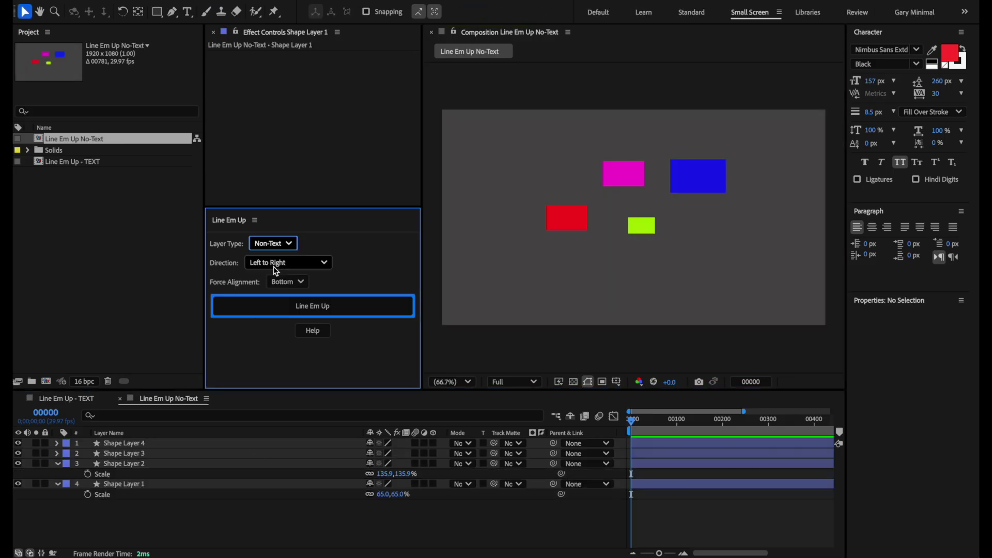
click(301, 264)
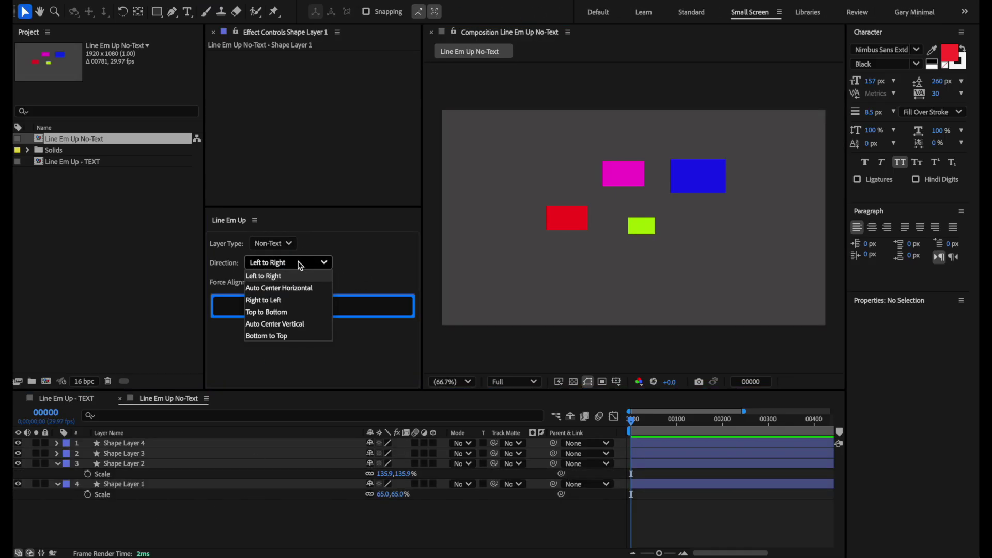
click(279, 287)
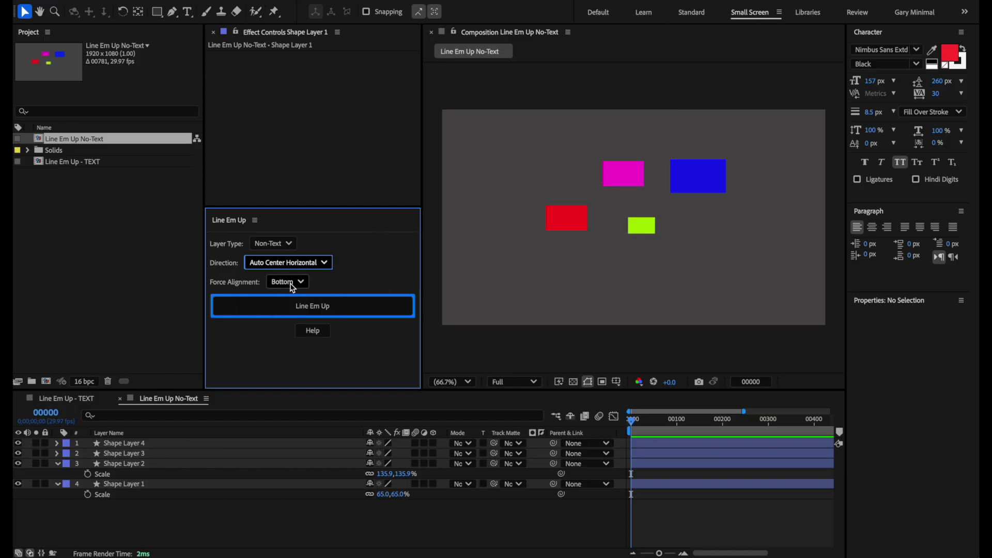
click(294, 285)
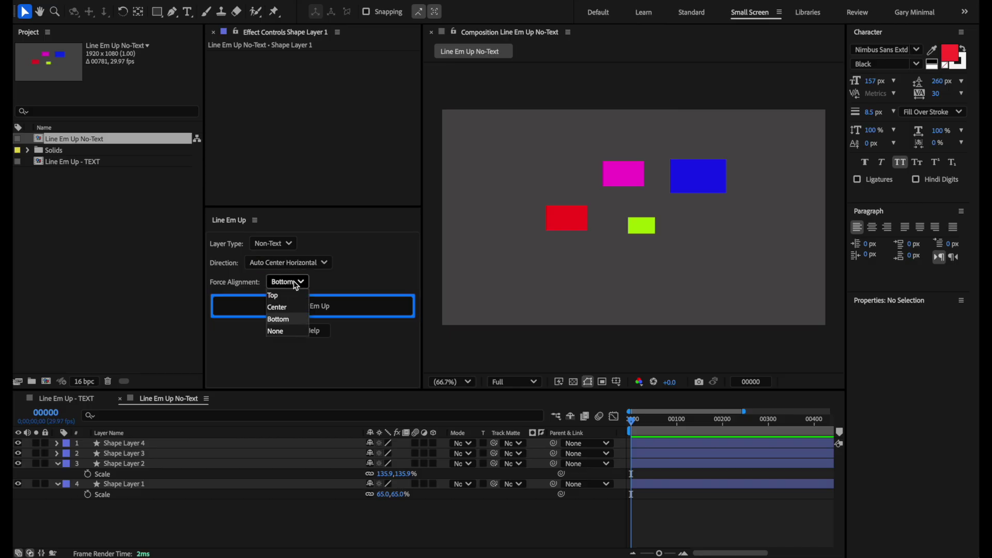
click(279, 319)
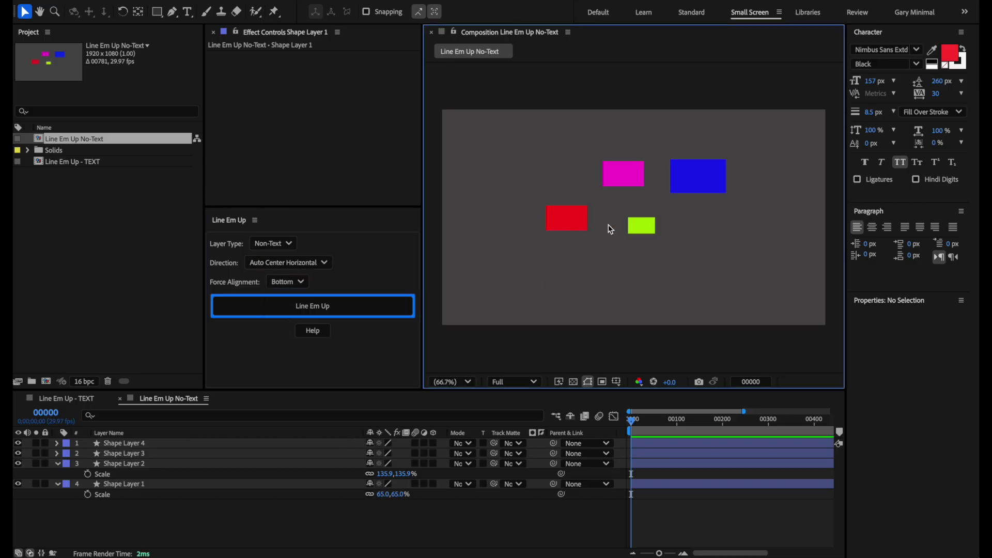
Select the four rectangles and line them up in a bottom-aligned centered row
click(559, 224)
shift+click(639, 227)
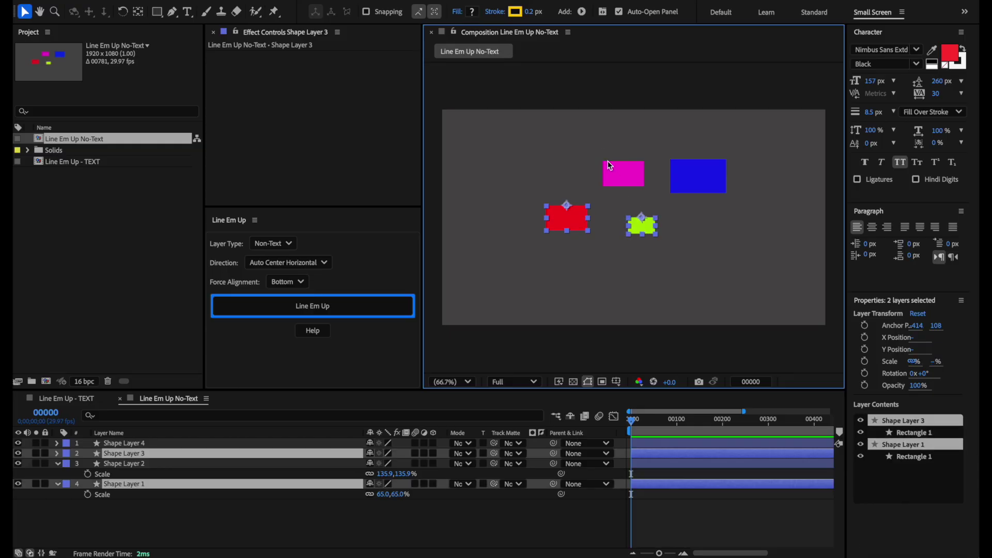
shift+click(613, 166)
shift+click(679, 177)
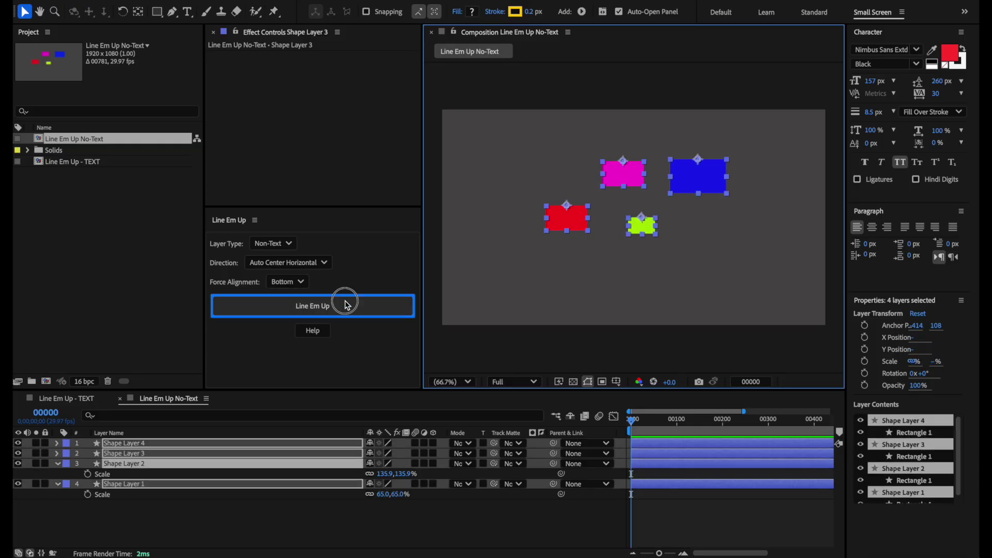
click(346, 305)
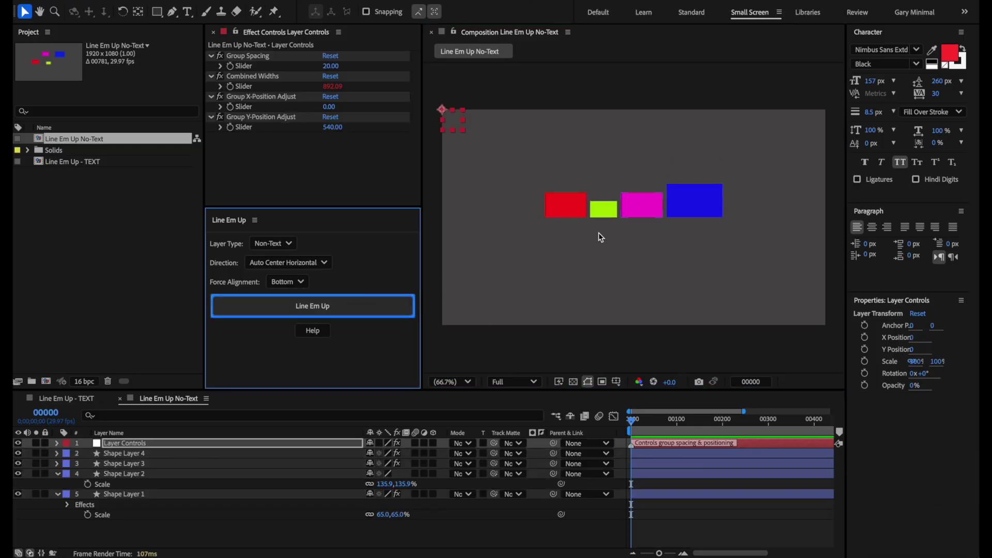
Scale the green rectangle's Shape Layer 1 up to 263%, then undo the last change
click(222, 515)
click(144, 475)
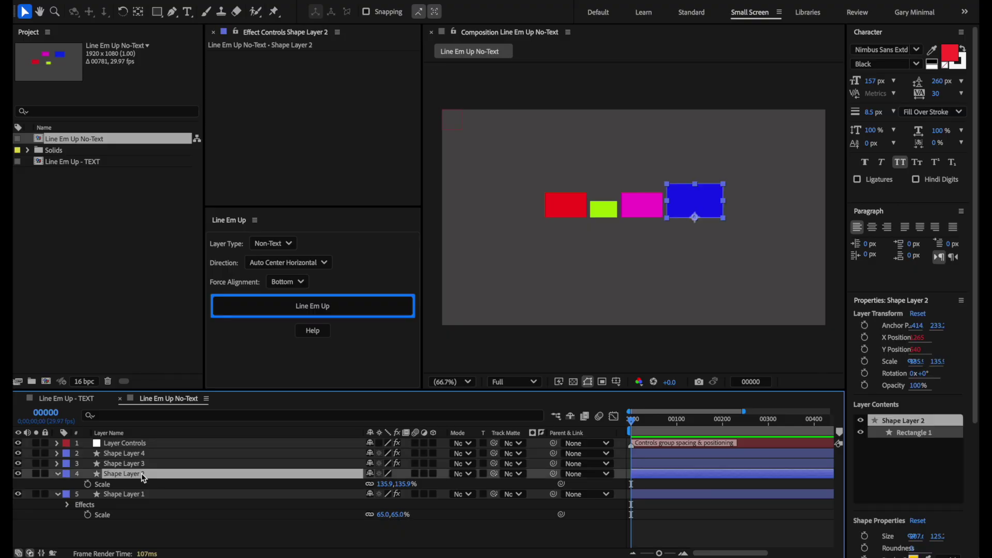
click(136, 495)
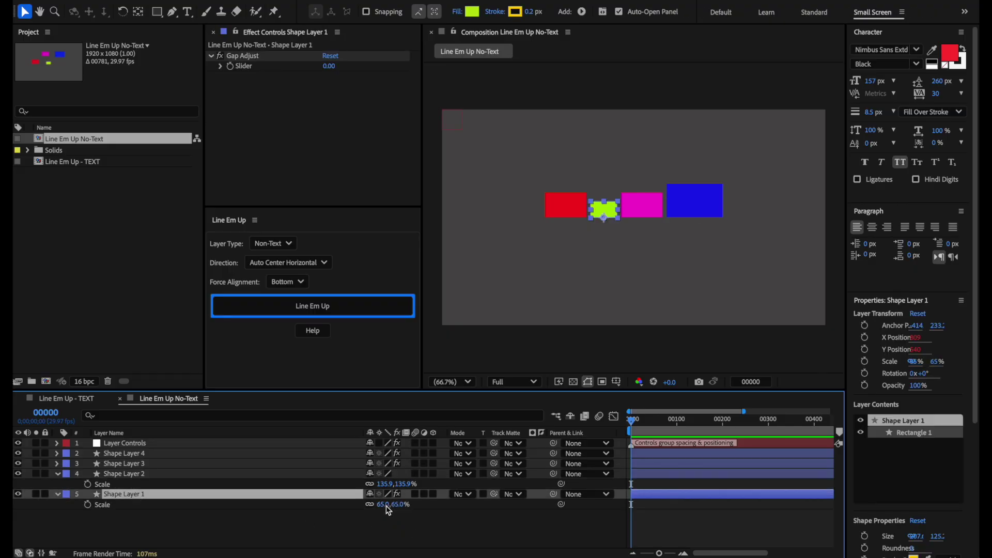
mouse_move(393, 505)
mouse_down()
mouse_move(509, 492)
mouse_move(422, 508)
mouse_up()
key(ctrl+z)
click(225, 512)
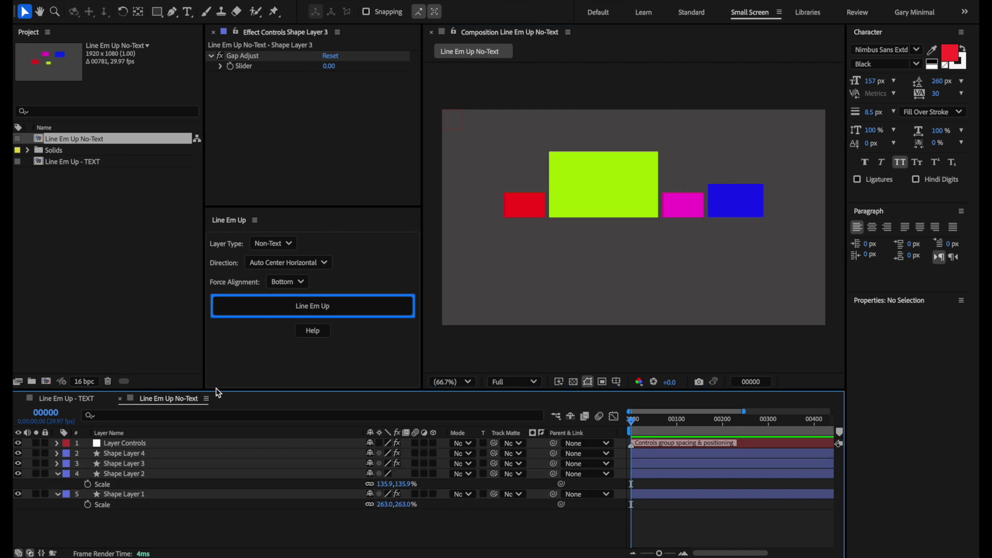
Select Layer Controls and set Group Spacing to 30 to widen the rectangle row
click(124, 444)
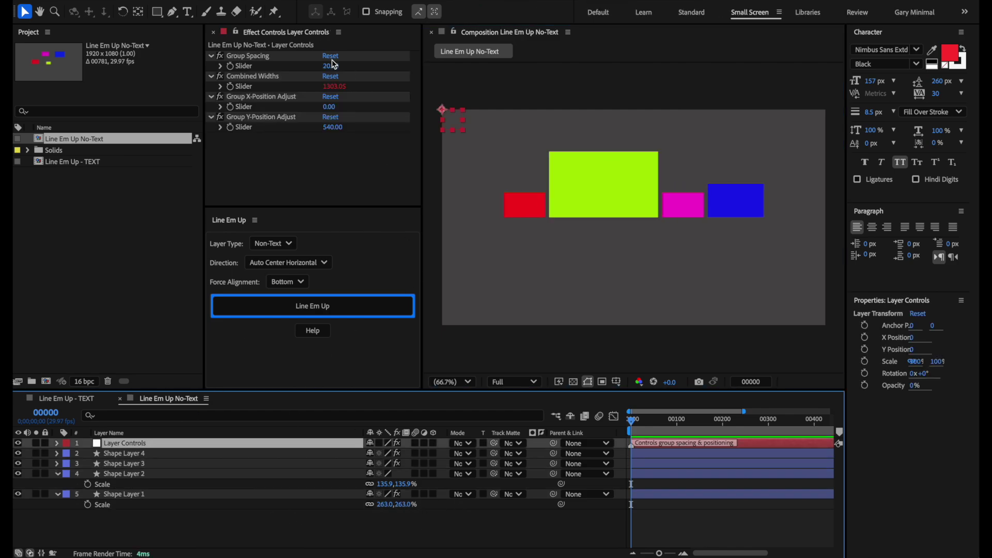
mouse_move(331, 66)
mouse_down()
mouse_move(360, 85)
mouse_move(349, 86)
mouse_move(347, 117)
mouse_move(315, 144)
mouse_up()
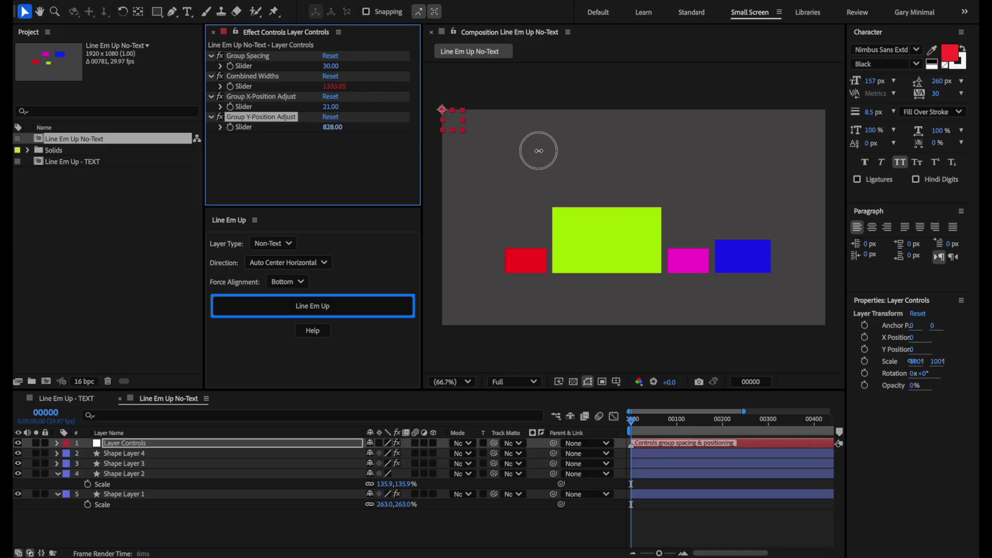